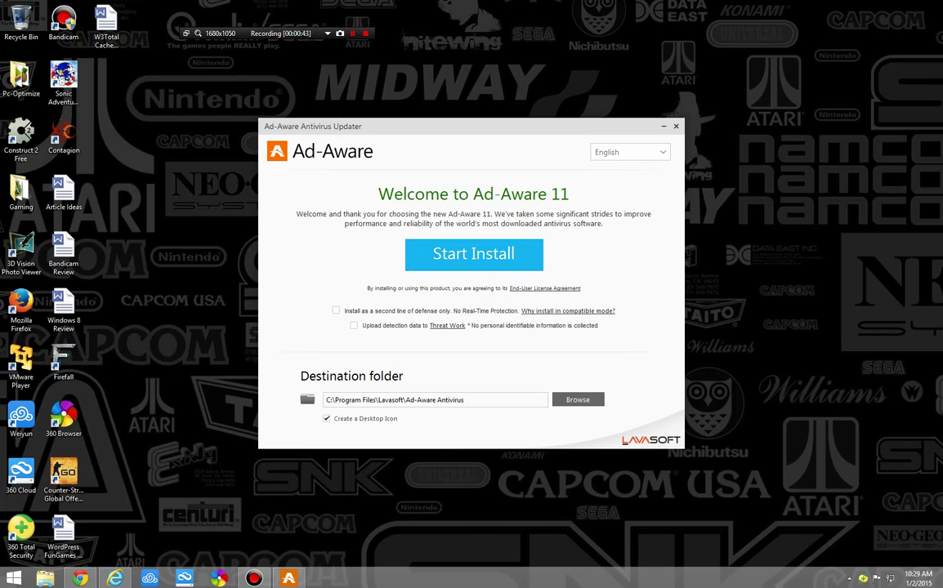
Install Ad-Aware 11 in the default folder with the "Block dangerous websites" Web Companion component deselected
left_click(474, 254)
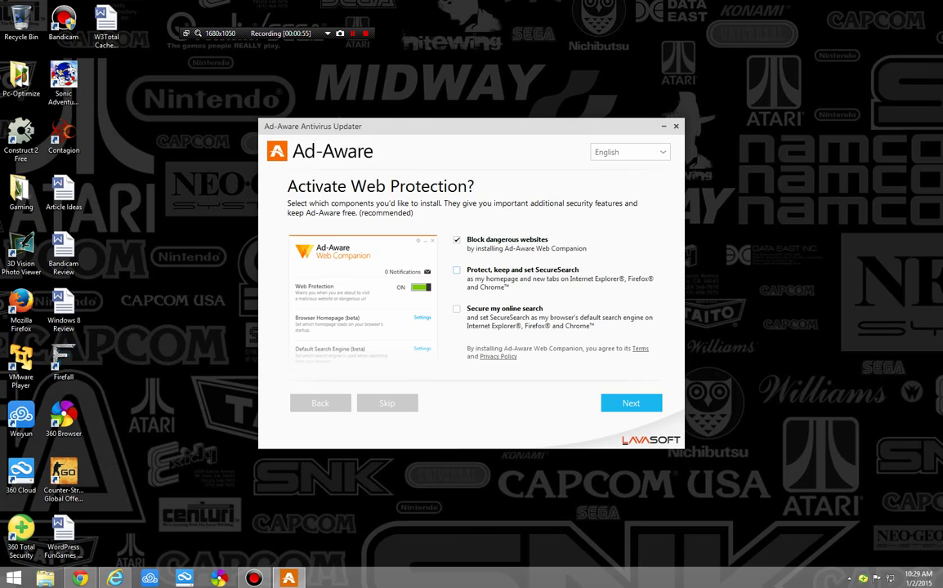
left_click(456, 239)
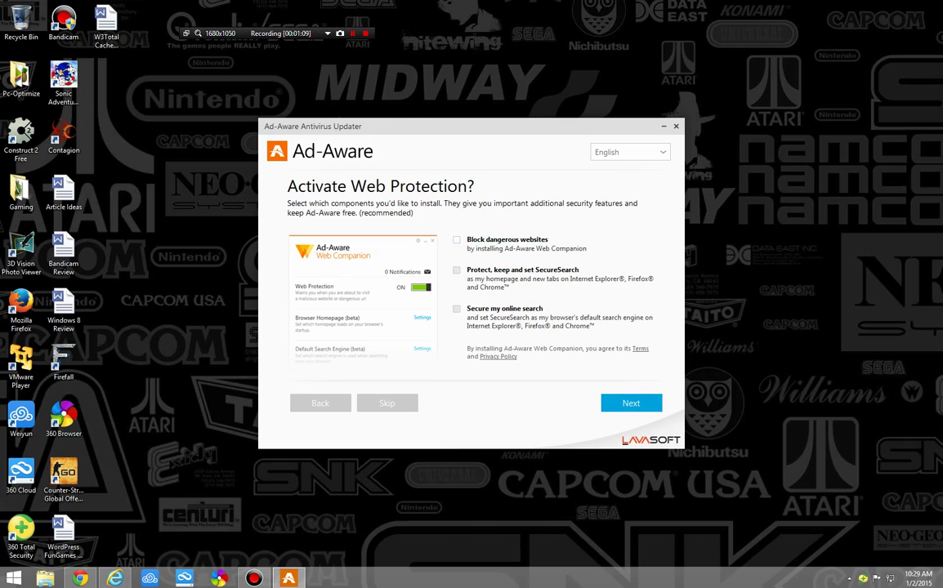
key("Return")
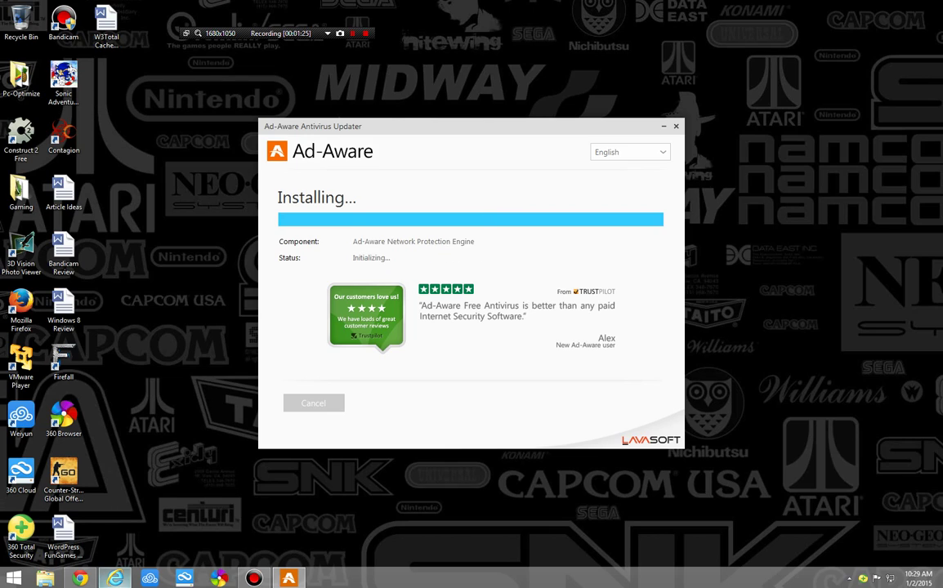
right_click(114, 579)
left_click(114, 579)
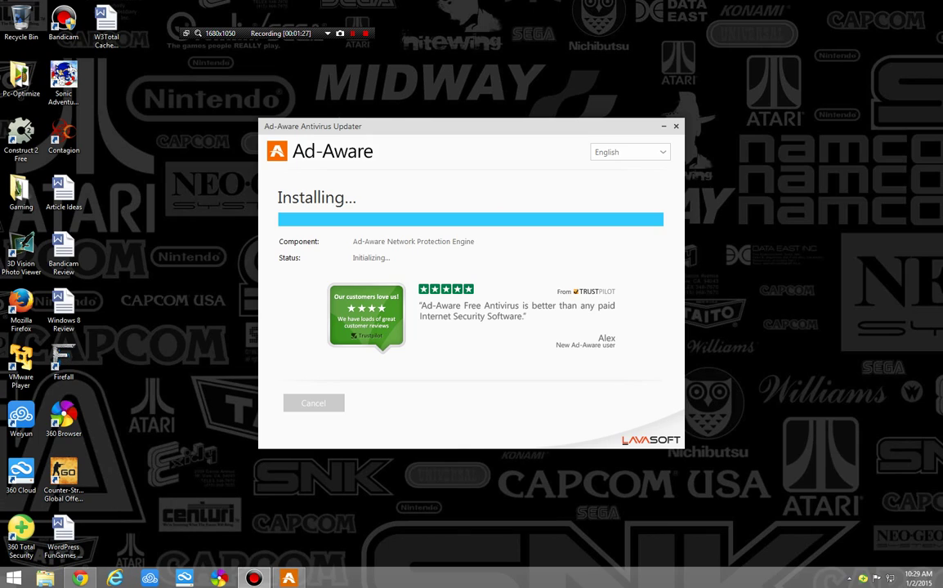
right_click(80, 579)
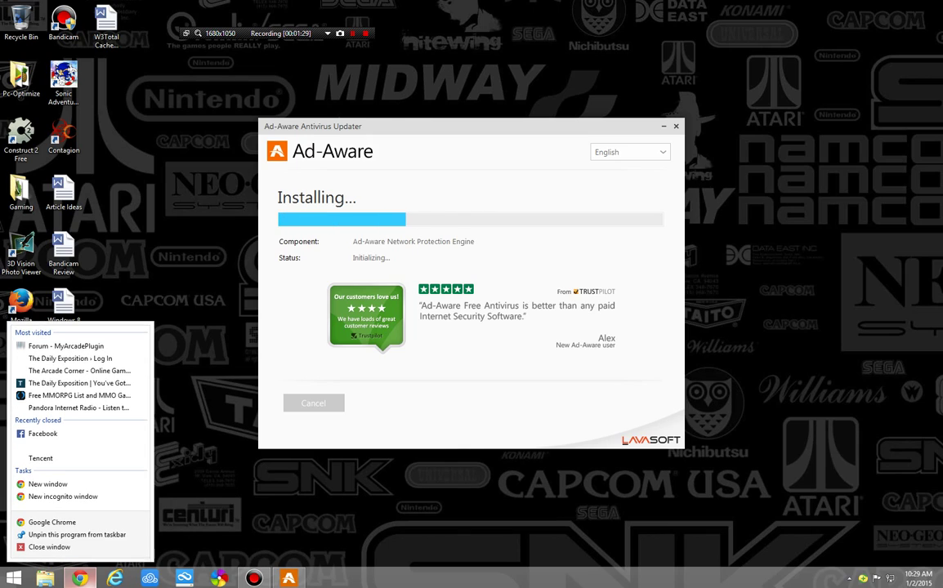
key("Escape")
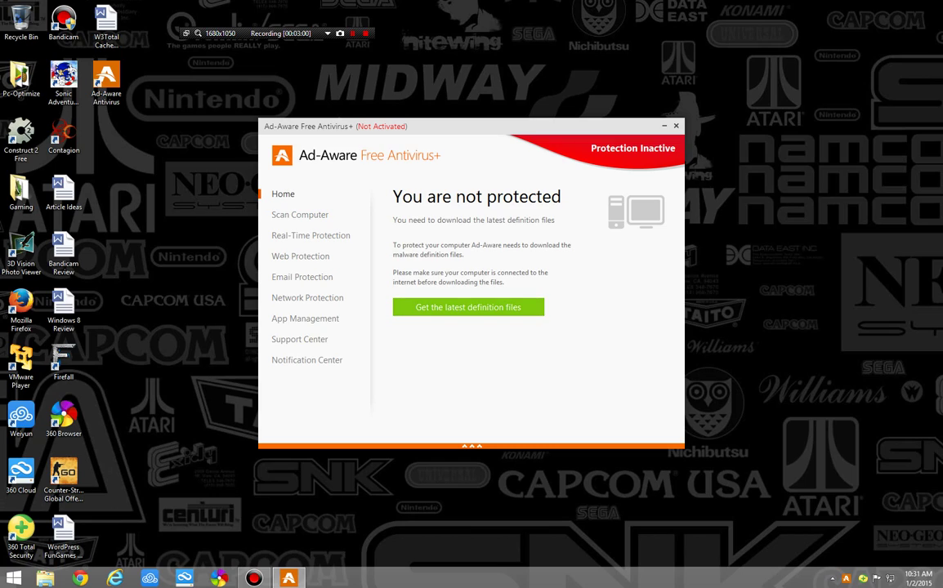
Examine the scan types, reports, exclusions and automated scan options under Scan Computer, and dismiss the security pin request
left_click(299, 215)
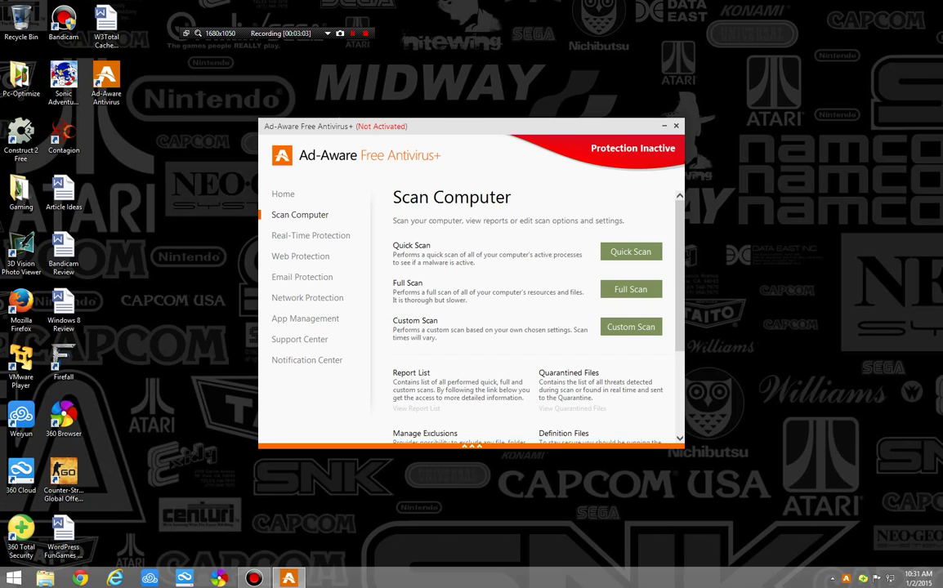
scroll(523, 326, "down", 4)
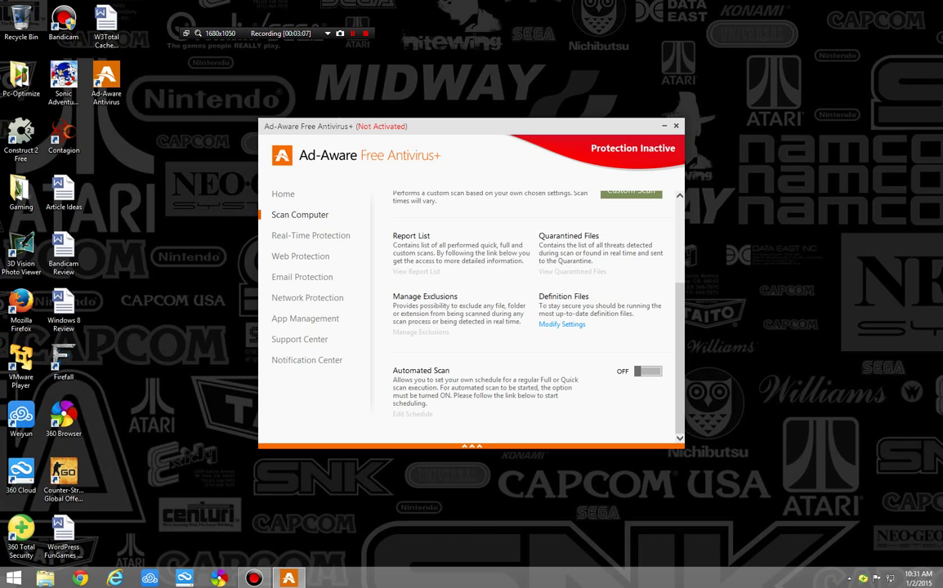
scroll(523, 318, "up", 4)
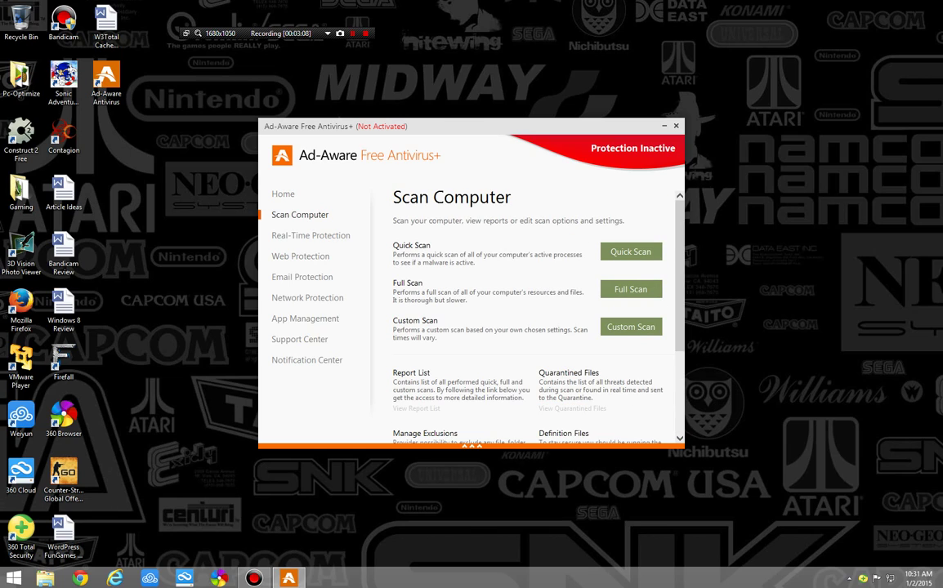
scroll(523, 319, "down", 3)
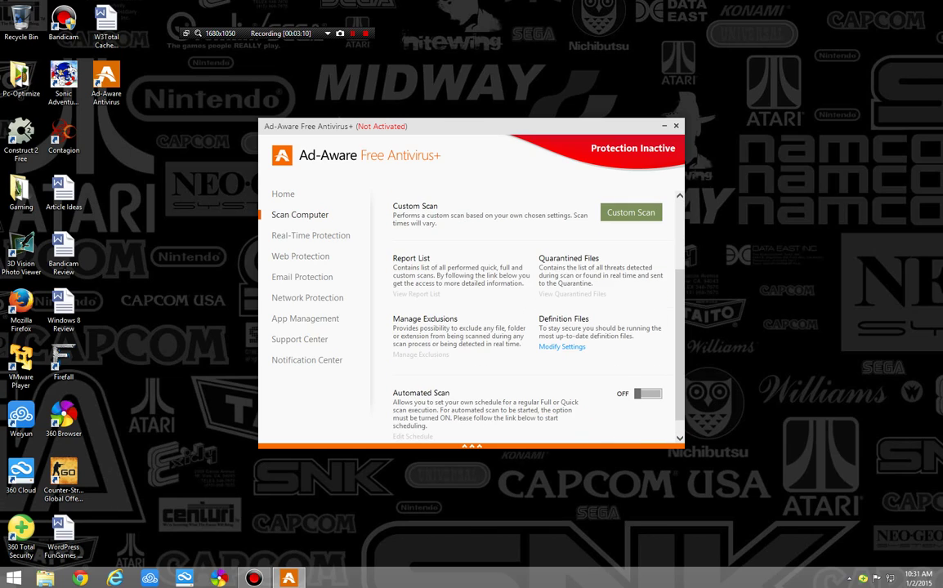
scroll(523, 319, "down", 1)
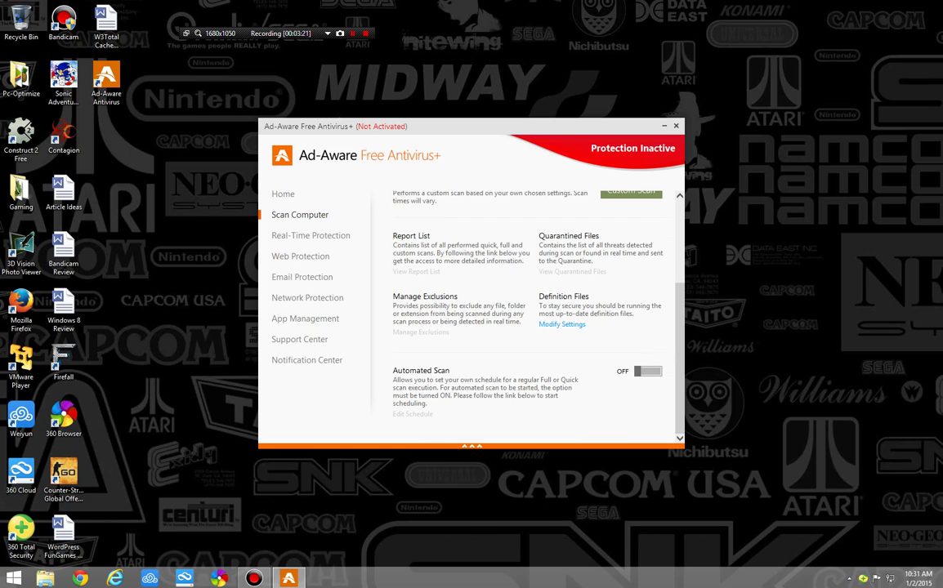
scroll(523, 319, "up", 5)
scroll(523, 318, "down", 3)
scroll(523, 319, "up", 3)
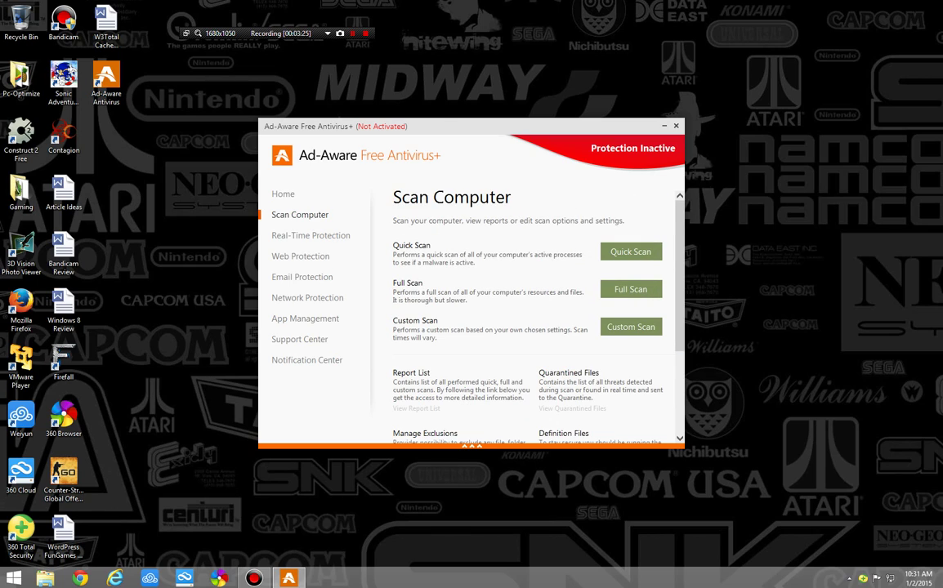
scroll(523, 318, "down", 5)
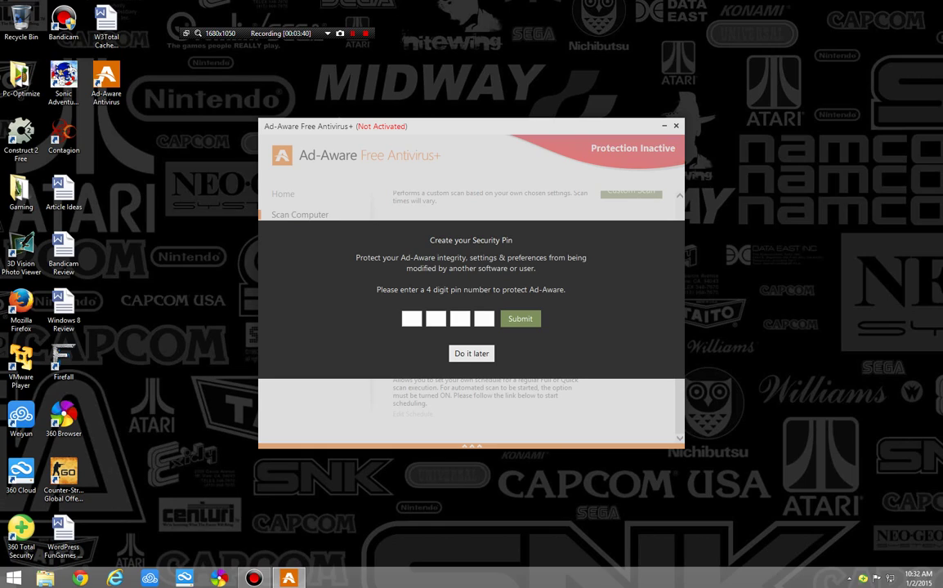
key("Escape")
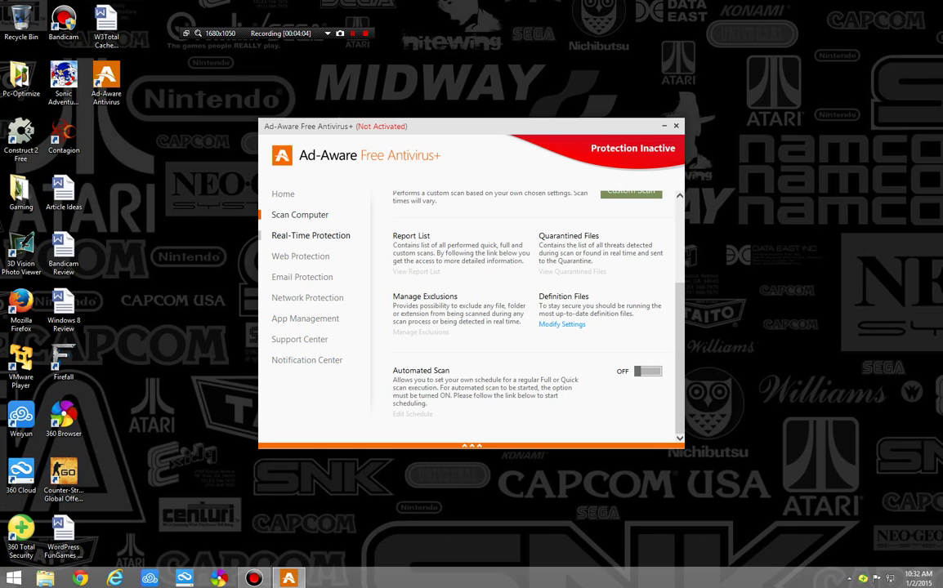
Review the Real-Time, Web, Email and Network Protection pages, dismissing the upgrade offers for features outside the free version
left_click(311, 235)
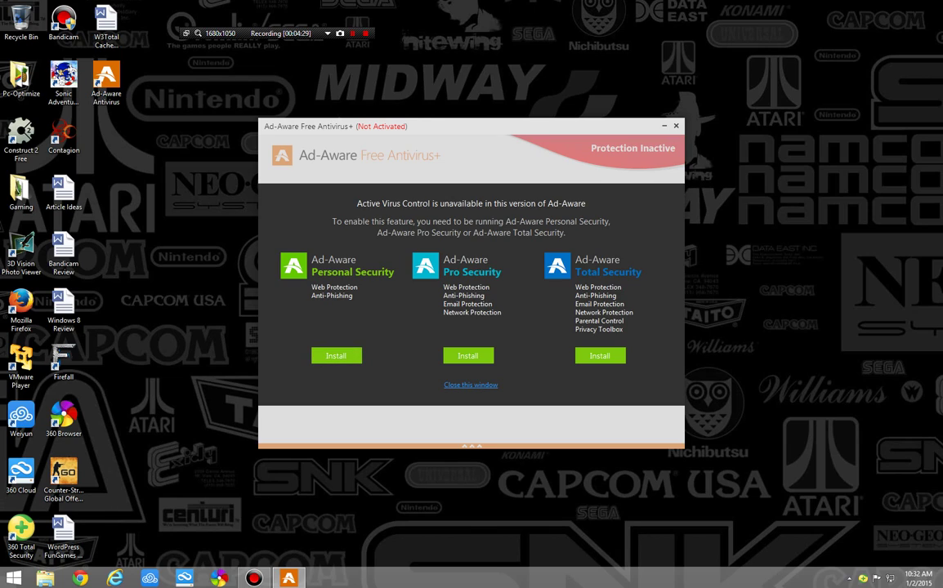
left_click(471, 385)
left_click(300, 256)
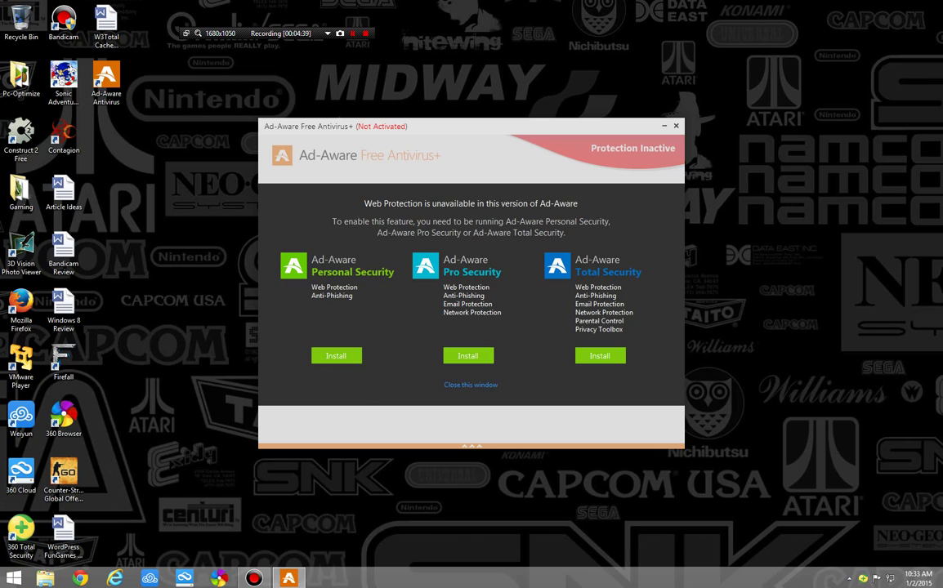
key("Escape")
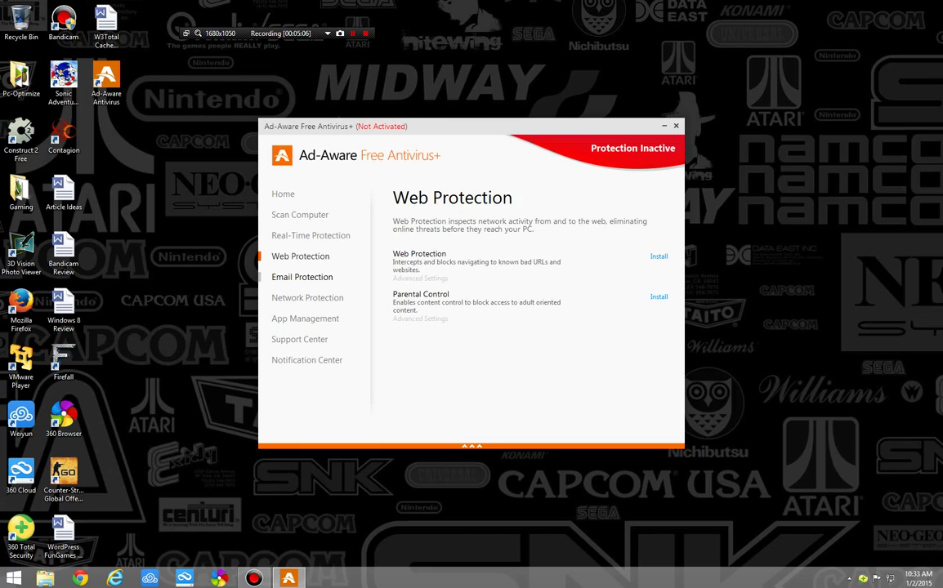
left_click(302, 277)
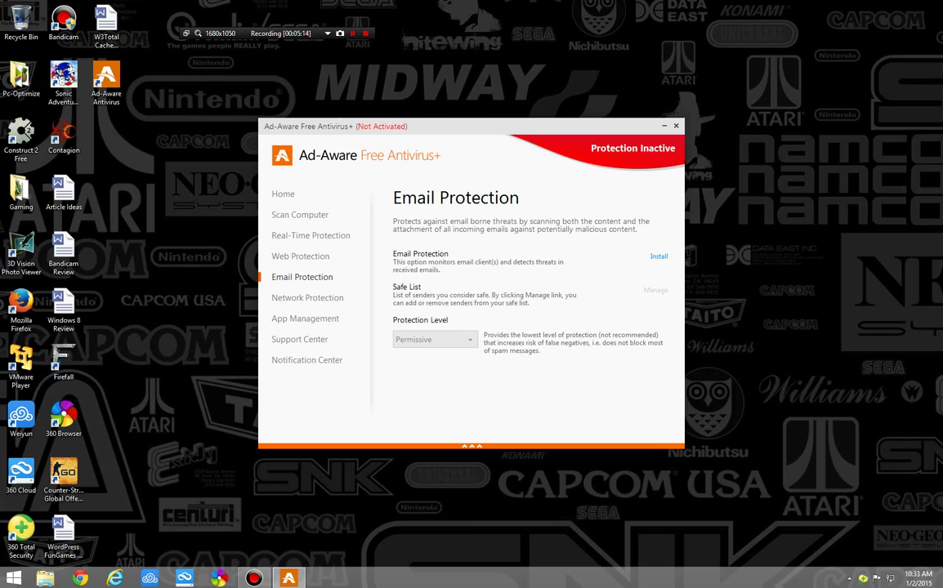
left_click(307, 297)
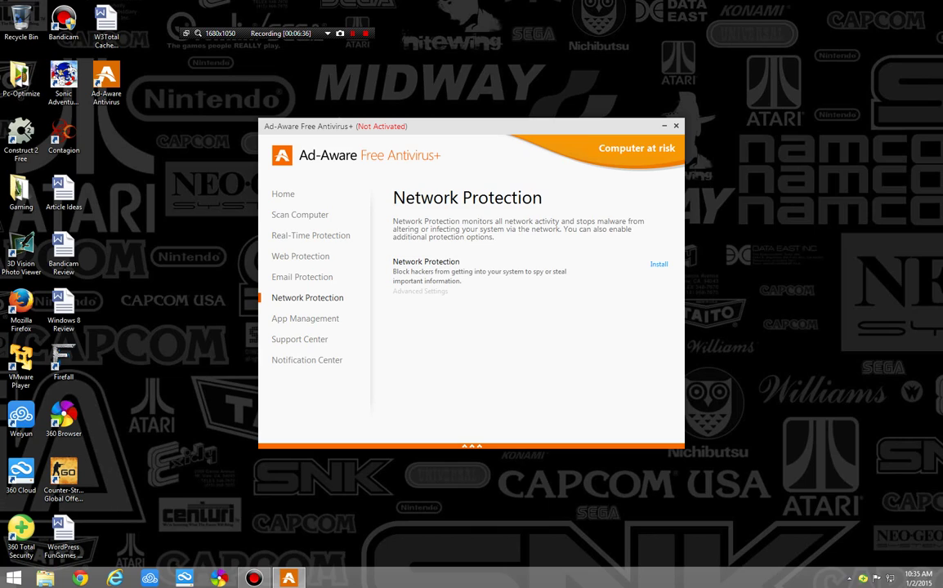
Examine the App Management settings, from security pin and license key to notifications, language, system reset and ThreatWork Alliance
left_click(304, 318)
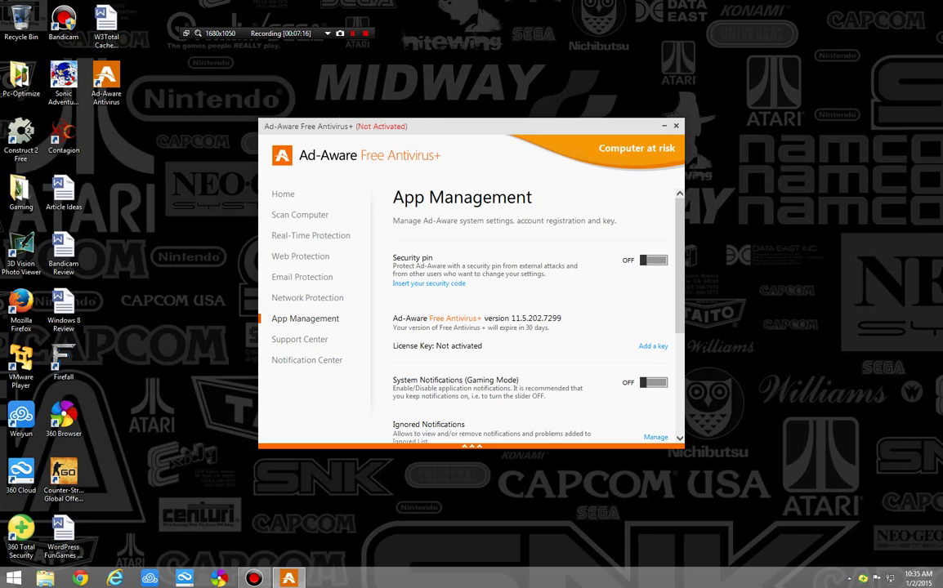
scroll(531, 319, "down", 5)
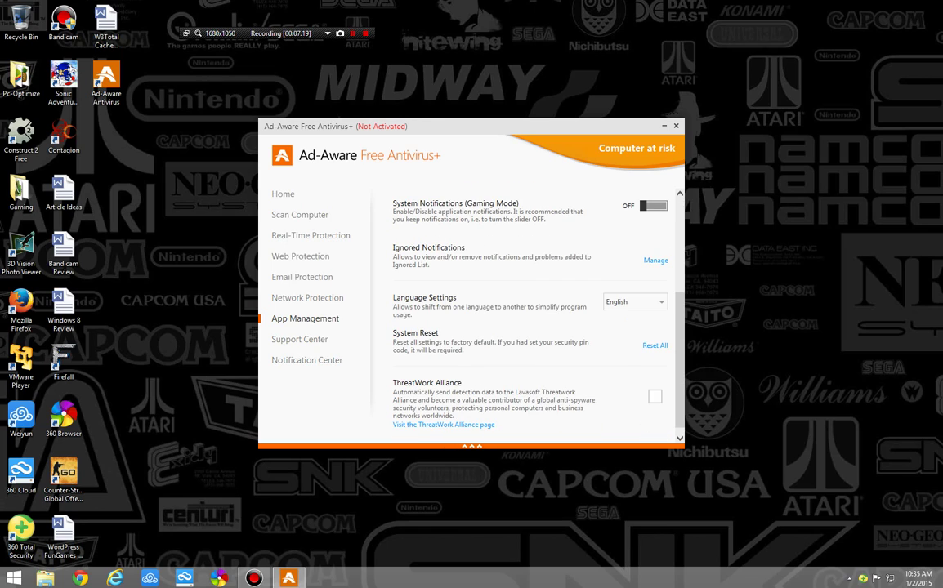
scroll(523, 319, "up", 1)
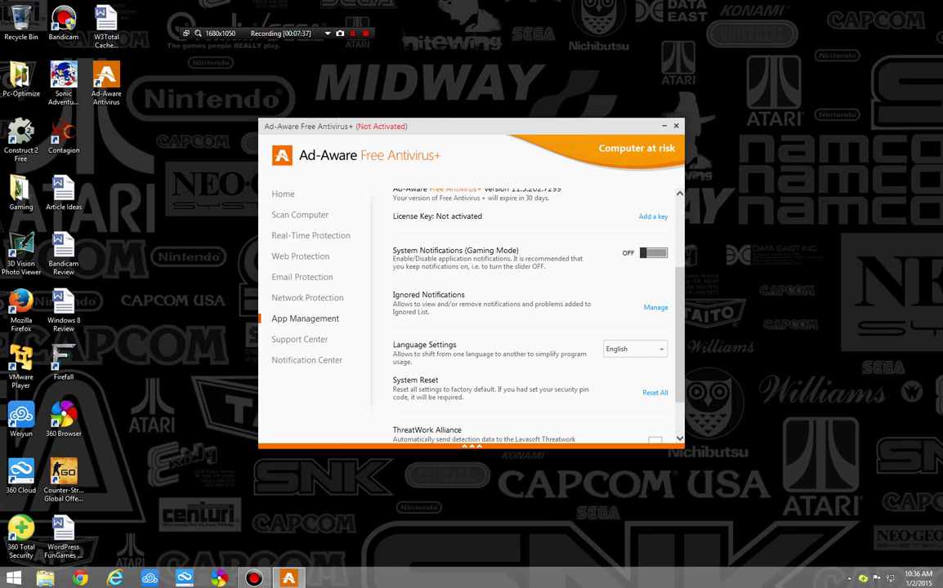
scroll(523, 310, "down", 1)
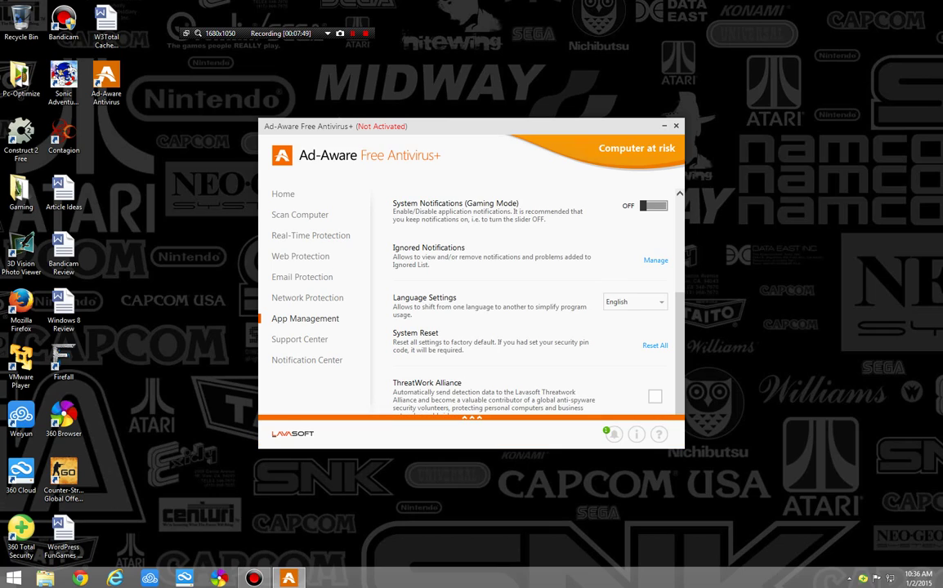
scroll(523, 310, "down", 1)
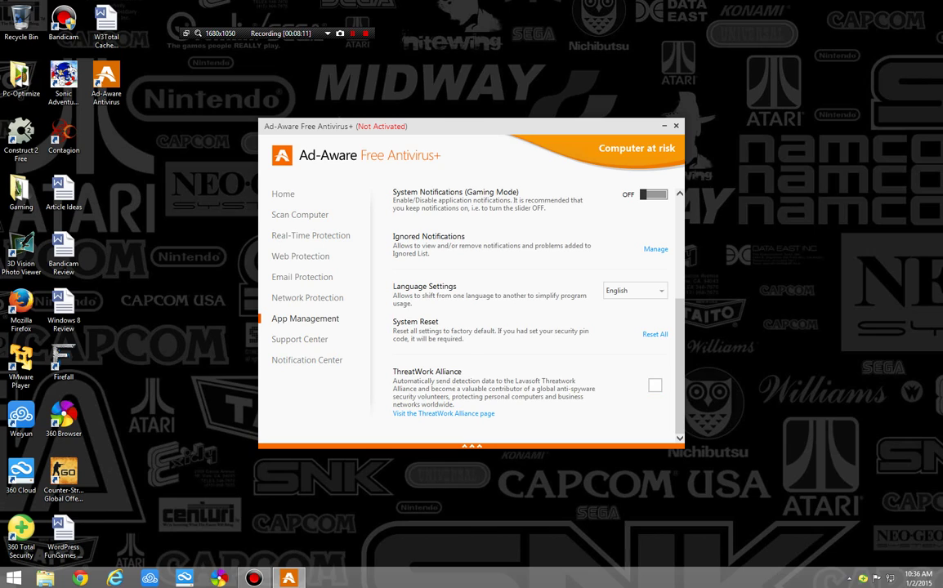
scroll(523, 311, "up", 3)
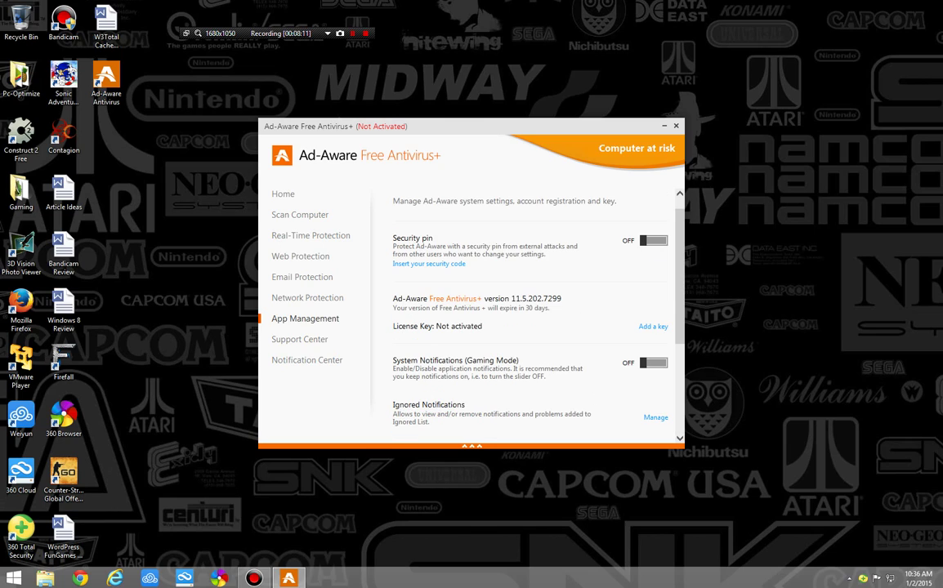
scroll(522, 311, "up", 1)
scroll(523, 310, "down", 5)
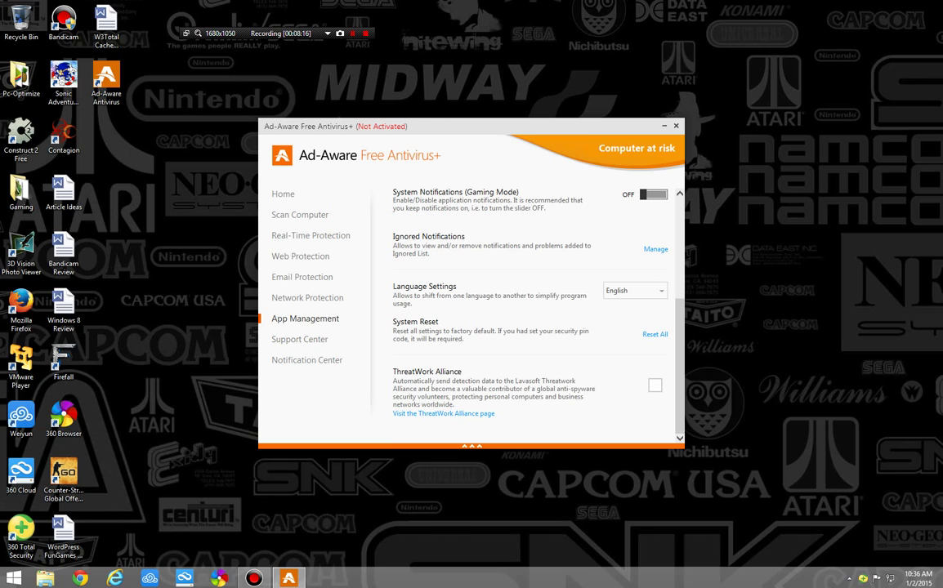
Examine the Support Center's help resources and its Contact Support form, including the option to send logs
left_click(299, 339)
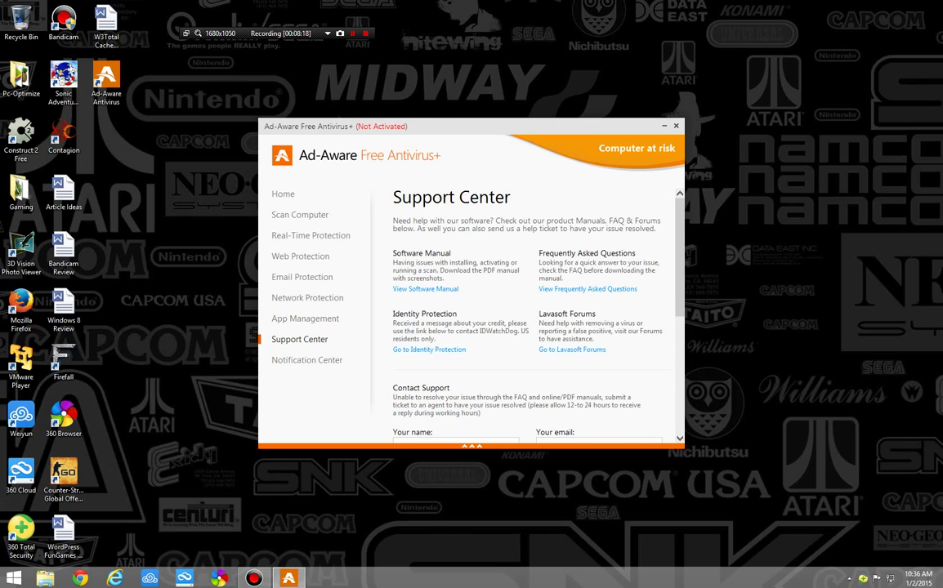
scroll(523, 319, "down", 3)
scroll(523, 319, "up", 3)
scroll(523, 319, "down", 3)
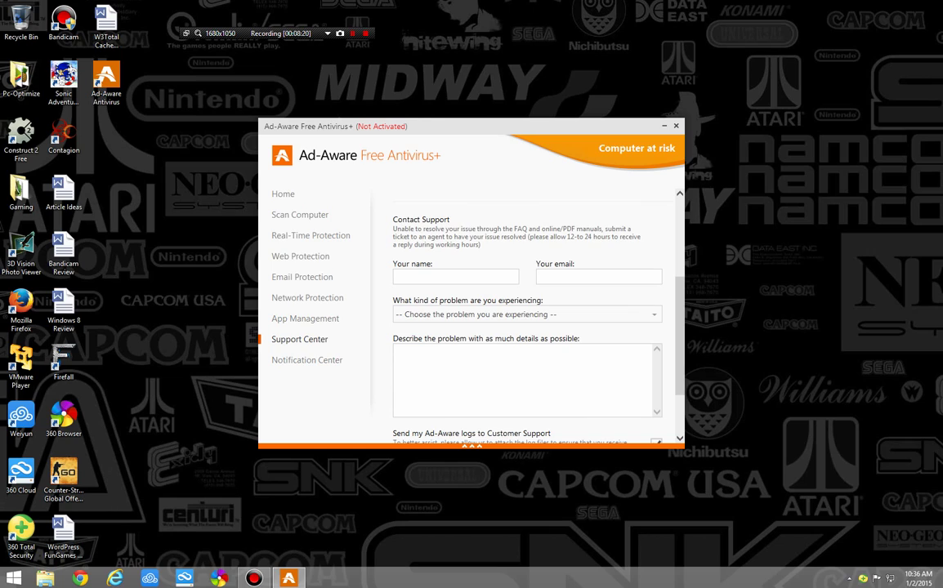
scroll(523, 319, "up", 1)
scroll(522, 319, "down", 2)
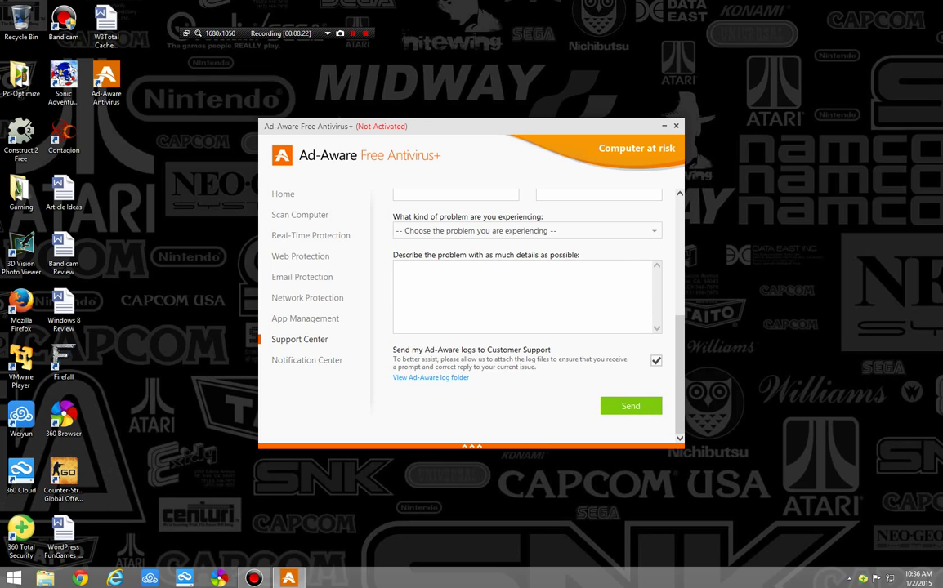
scroll(523, 318, "up", 1)
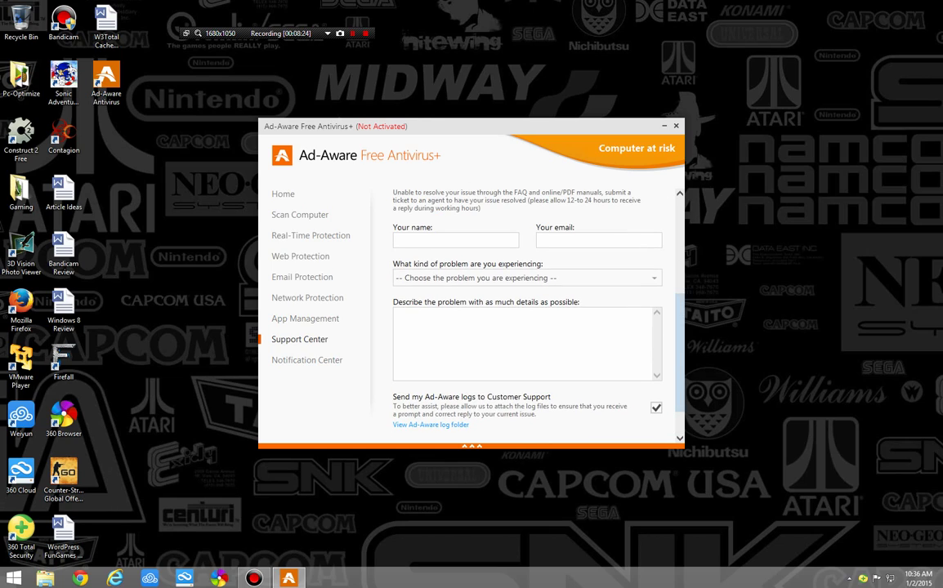
scroll(523, 319, "down", 1)
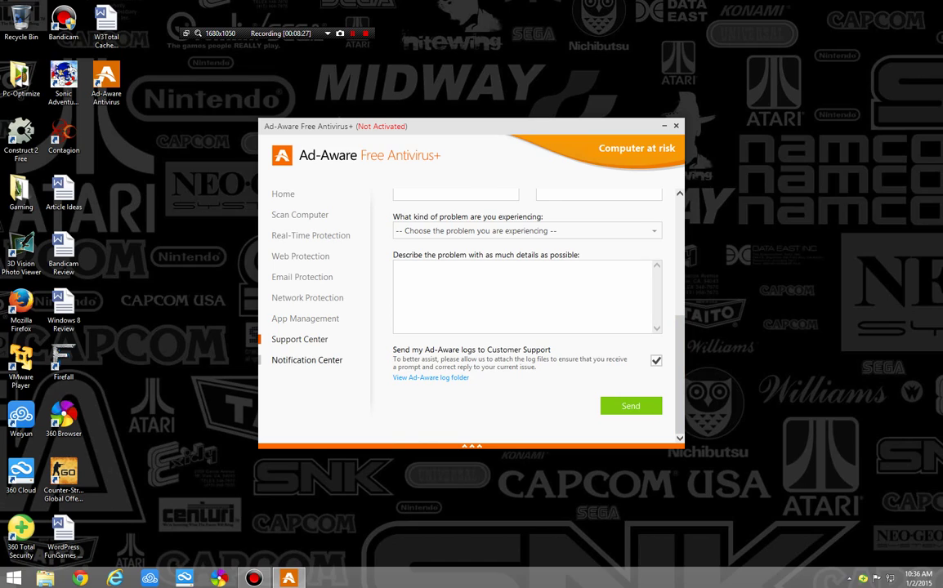
Check the Notification Center for issues and view the protection overview on the Home page
left_click(307, 359)
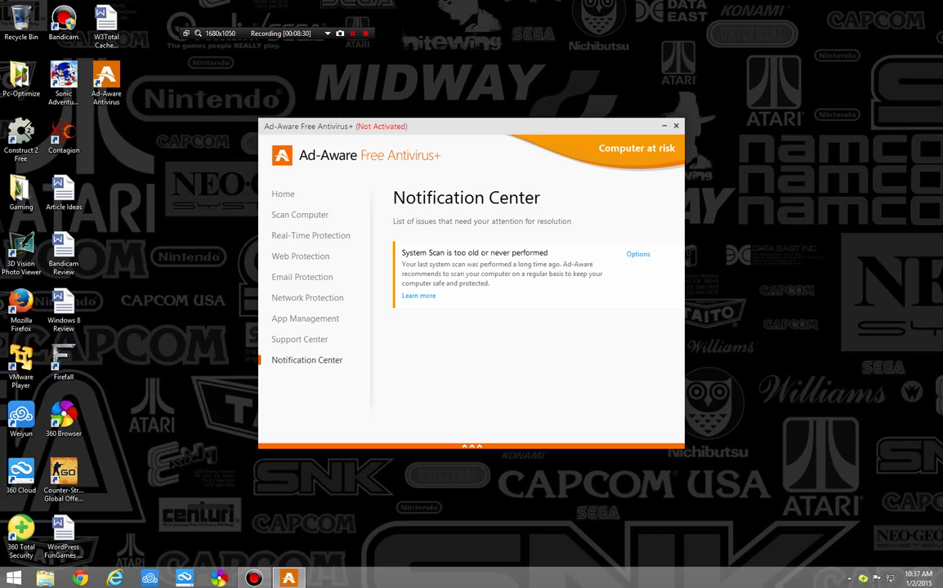
left_click(283, 194)
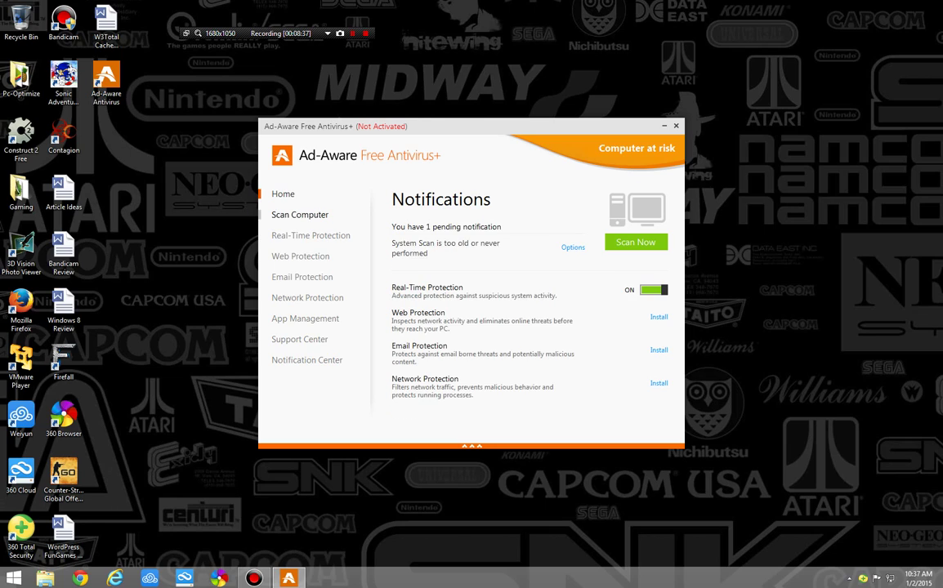
Revisit the Scan Computer page and the Web, Email and Network Protection pages for a final overview
left_click(300, 214)
left_click(299, 256)
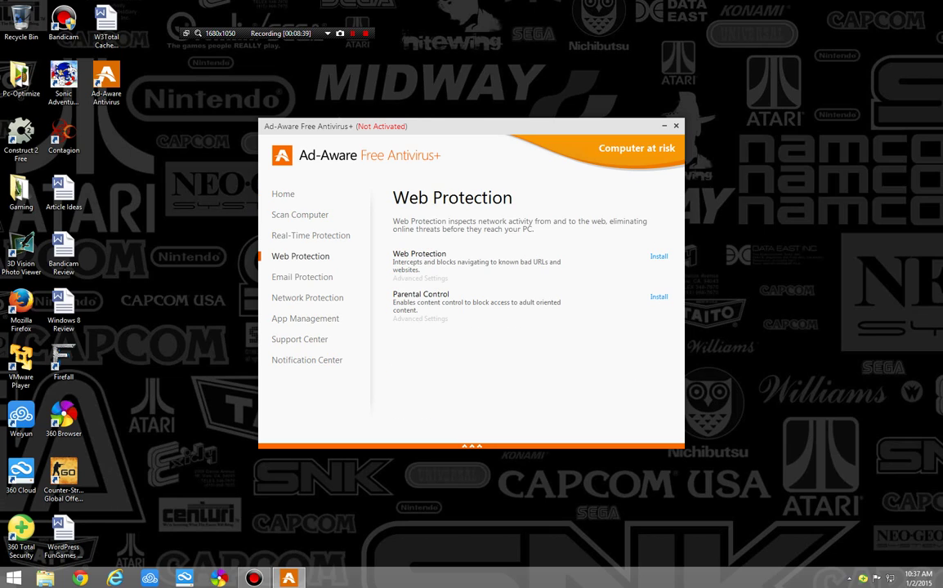
left_click(302, 277)
left_click(307, 297)
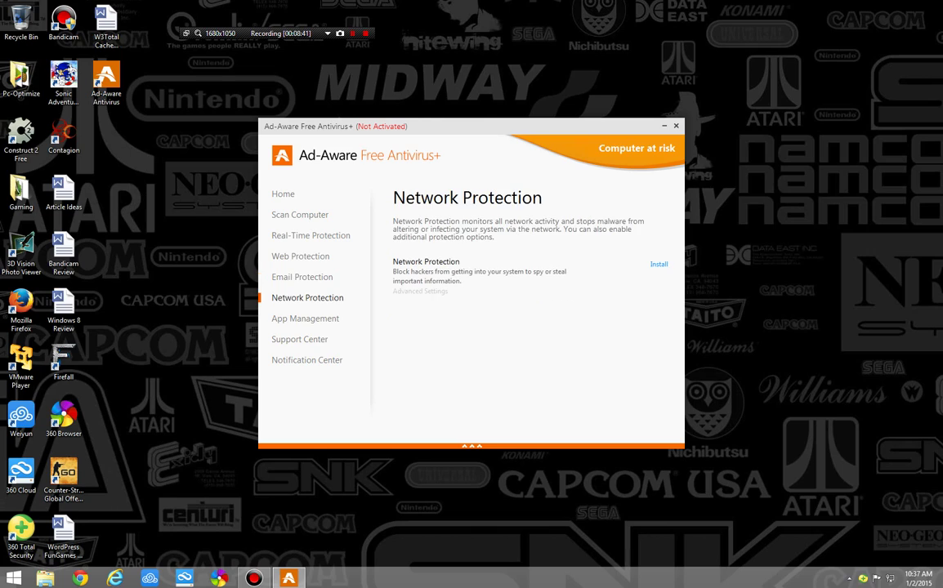
Revisit the App Management, Support Center, Real-Time Protection and Scan Computer pages, and check the Home page's pending notification options
left_click(305, 318)
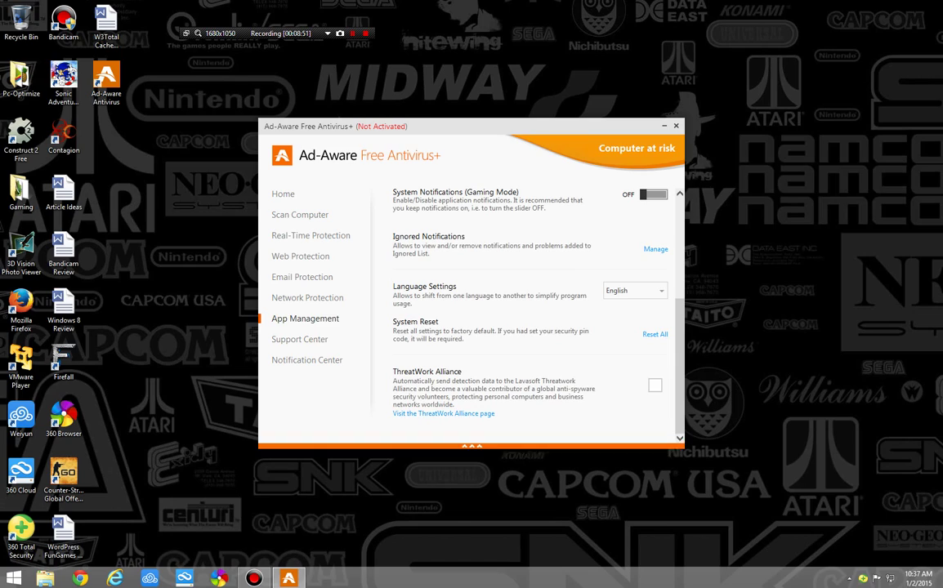
left_click(299, 339)
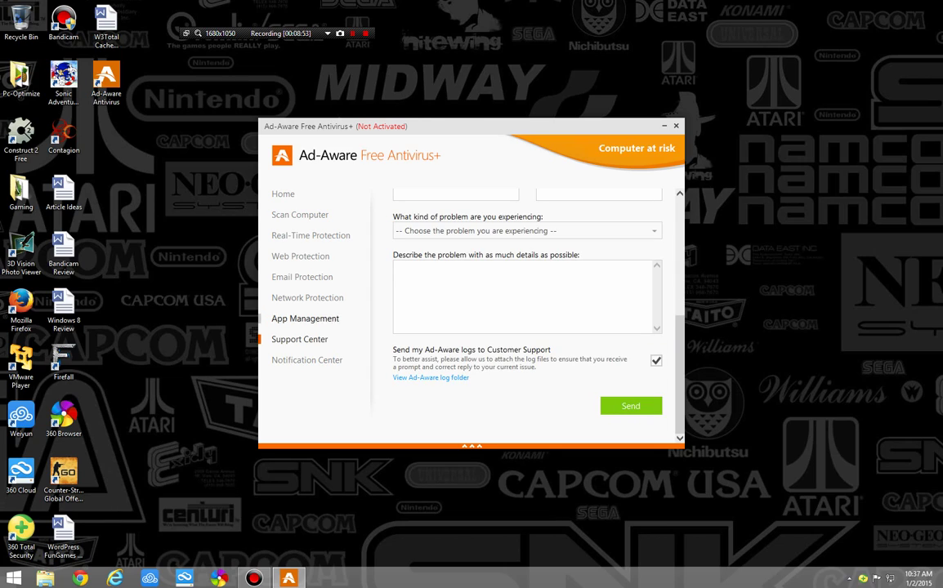
left_click(310, 235)
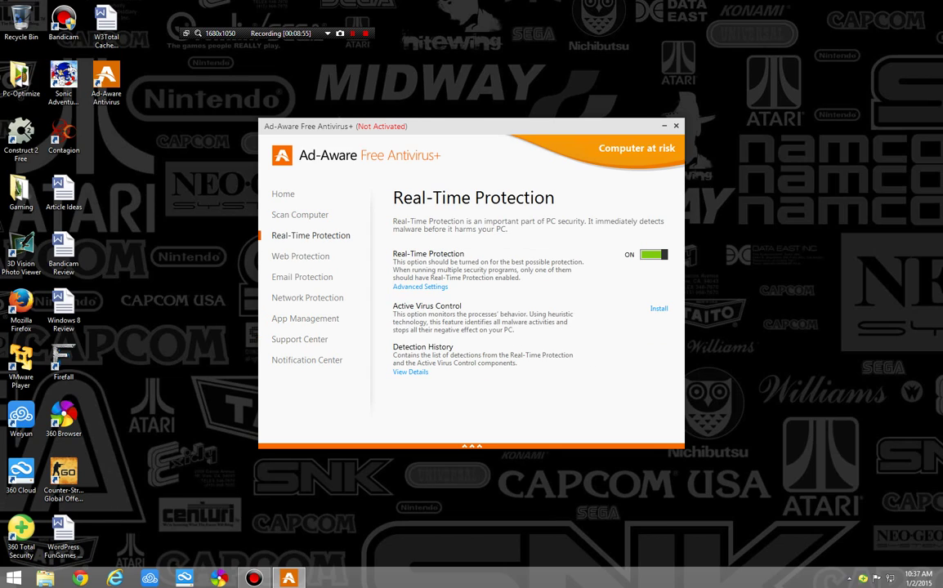
left_click(300, 215)
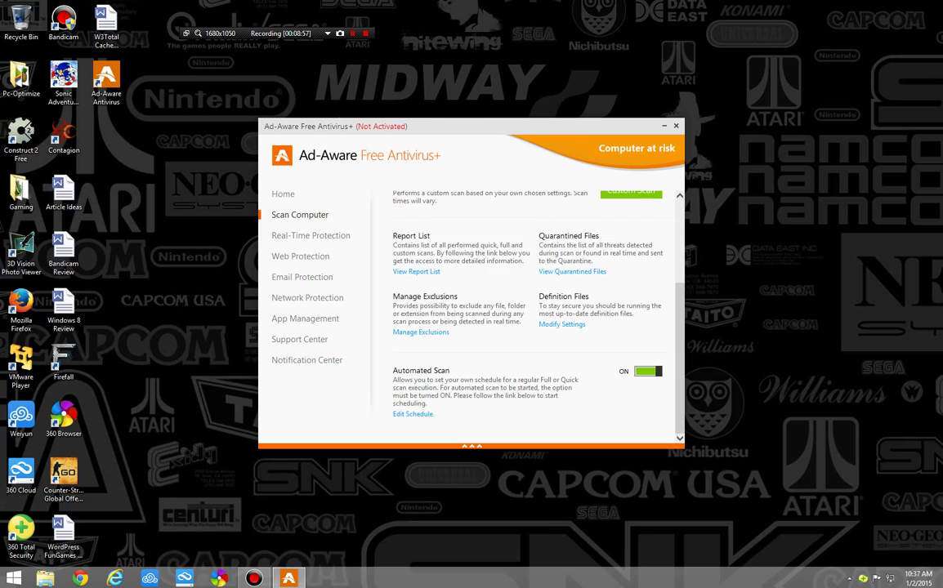
left_click(283, 193)
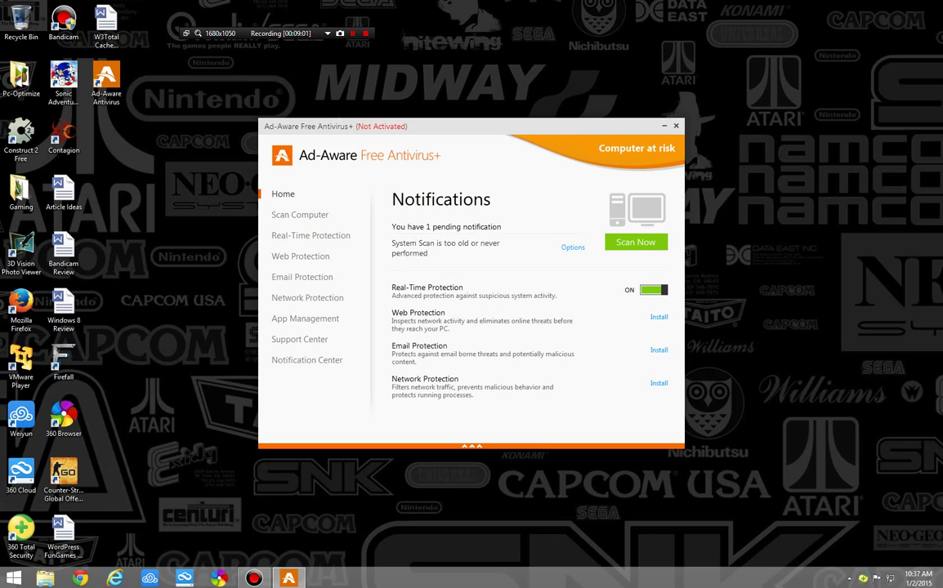
left_click(573, 247)
left_click_drag(491, 126, 504, 123)
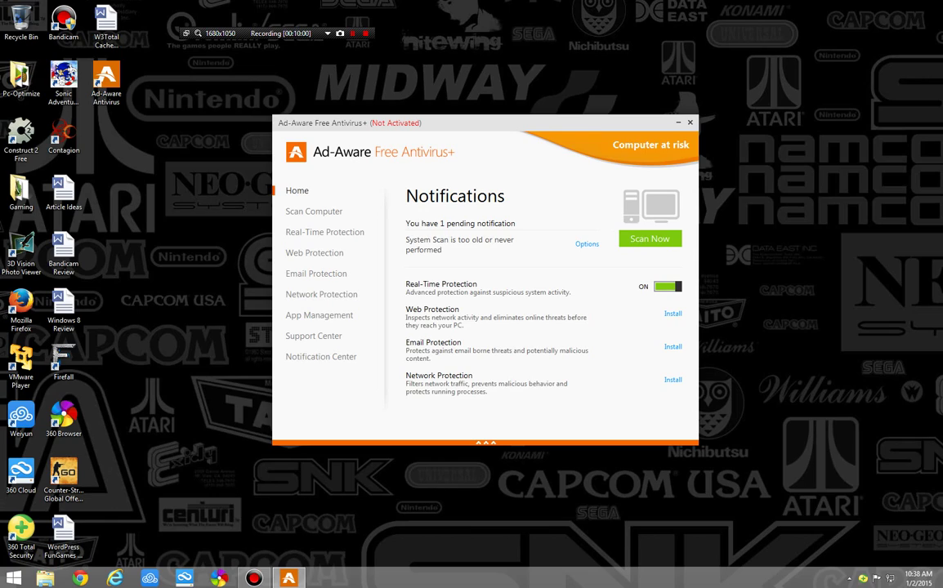
Check the resource usage of the Ad-Aware desktop and service processes in Task Manager and close it
right_click(605, 576)
left_click(632, 551)
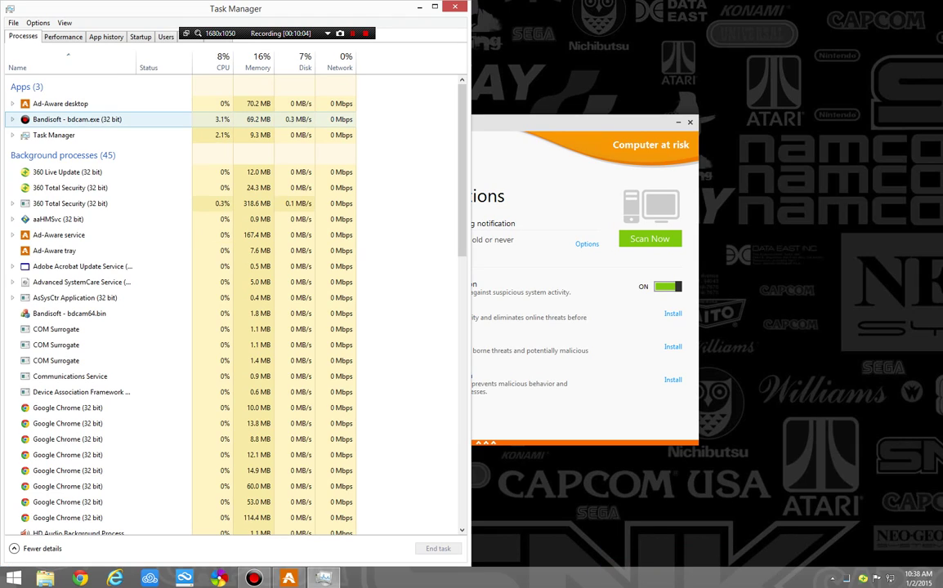
left_click(82, 103)
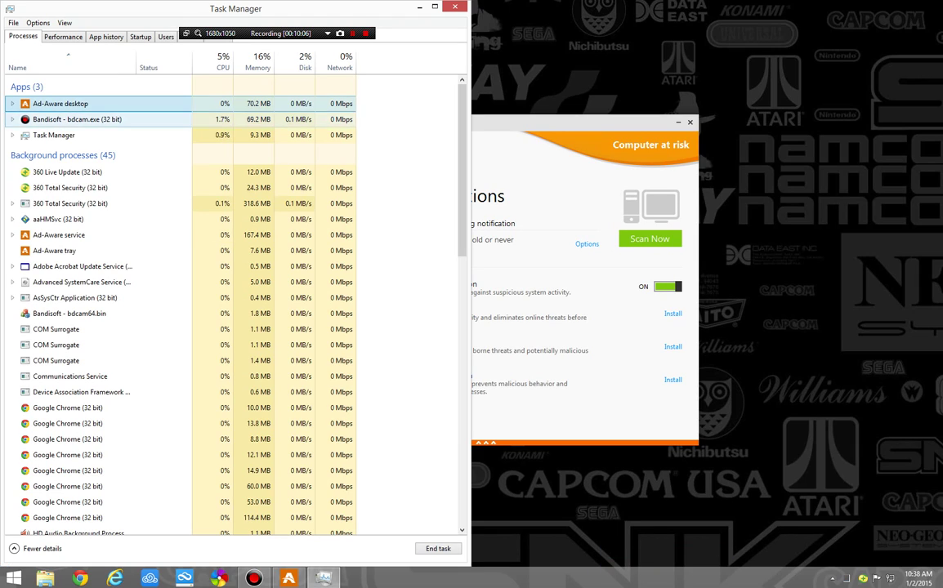
left_click(59, 235)
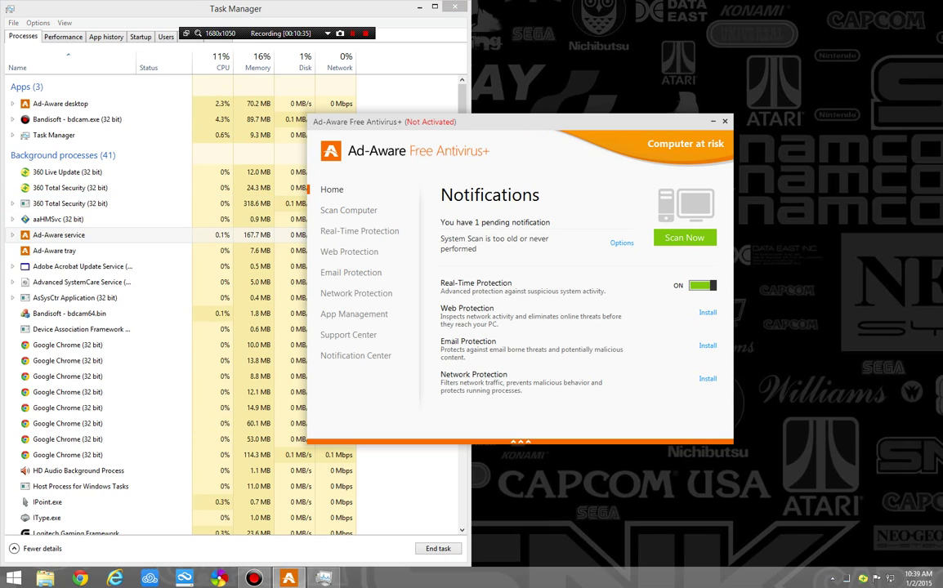
left_click(457, 7)
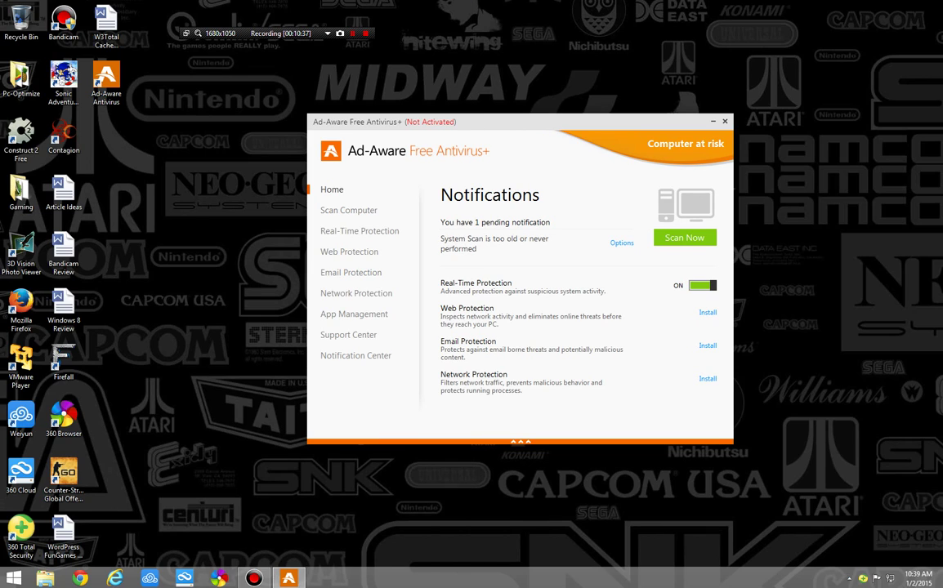
Revisit the Real-Time, Web, Email and Network Protection pages and the Support Center's help resources
left_click_drag(523, 121, 381, 81)
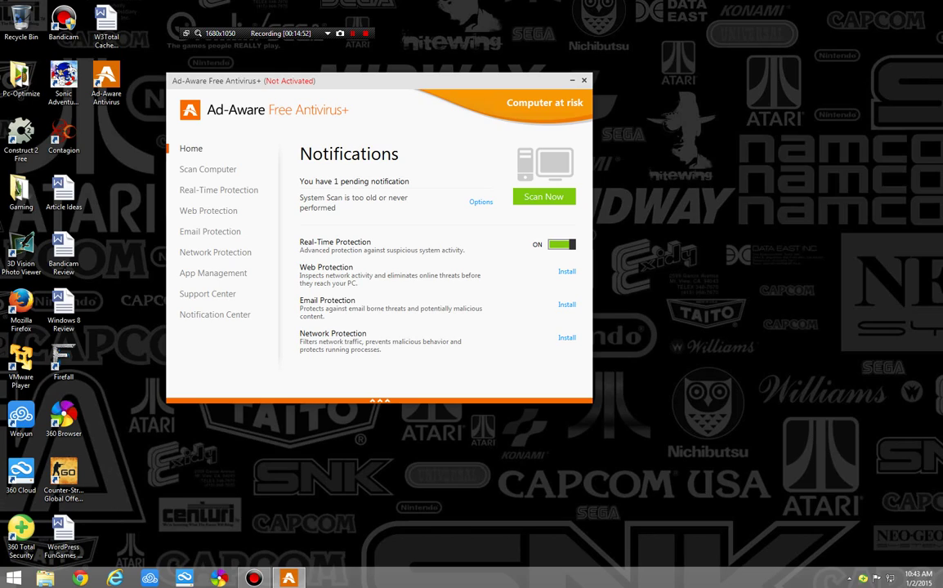
left_click(218, 190)
left_click(209, 211)
left_click(210, 231)
left_click(215, 252)
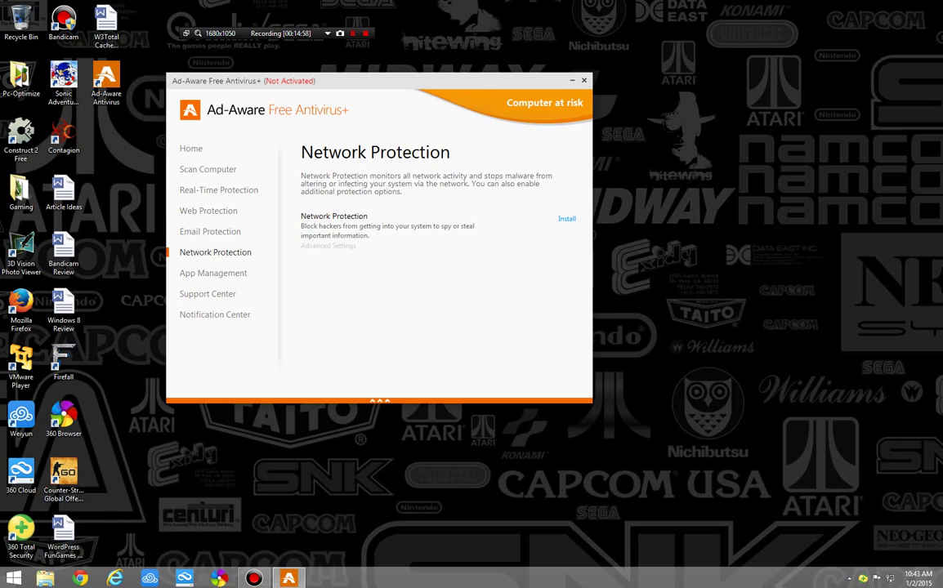
left_click(208, 293)
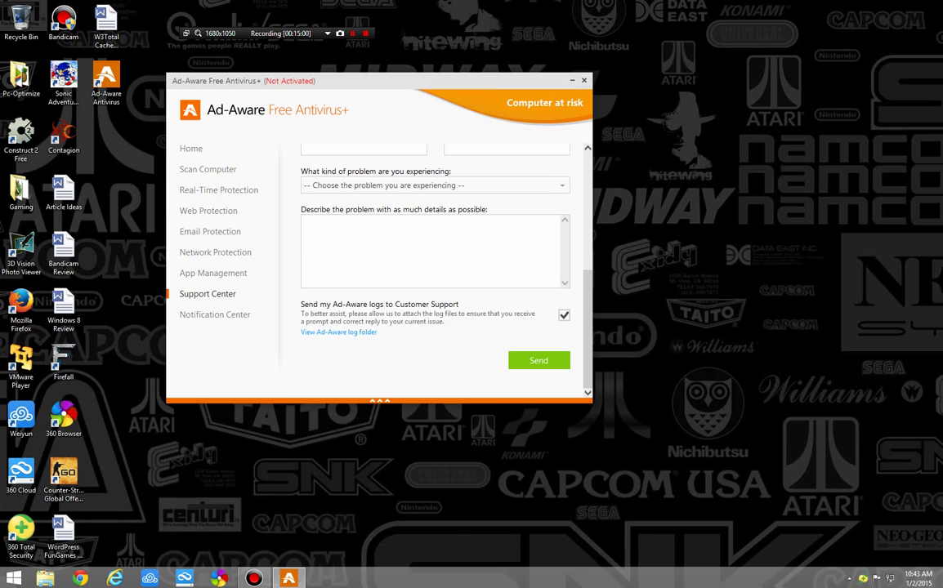
scroll(433, 270, "up", 10)
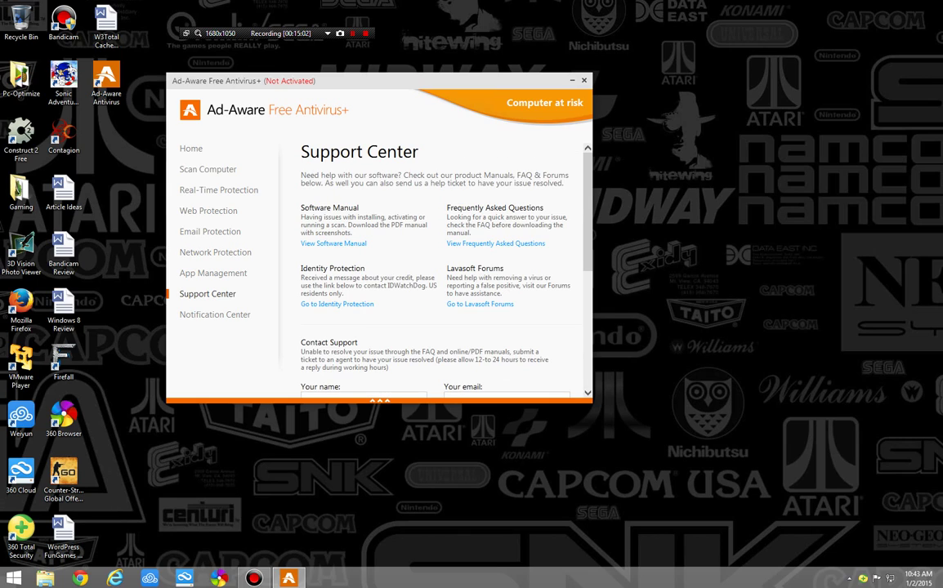
Review the Real-Time Protection page and the Scan Computer page's scan types, reports, exclusions and automated scan options
left_click(218, 189)
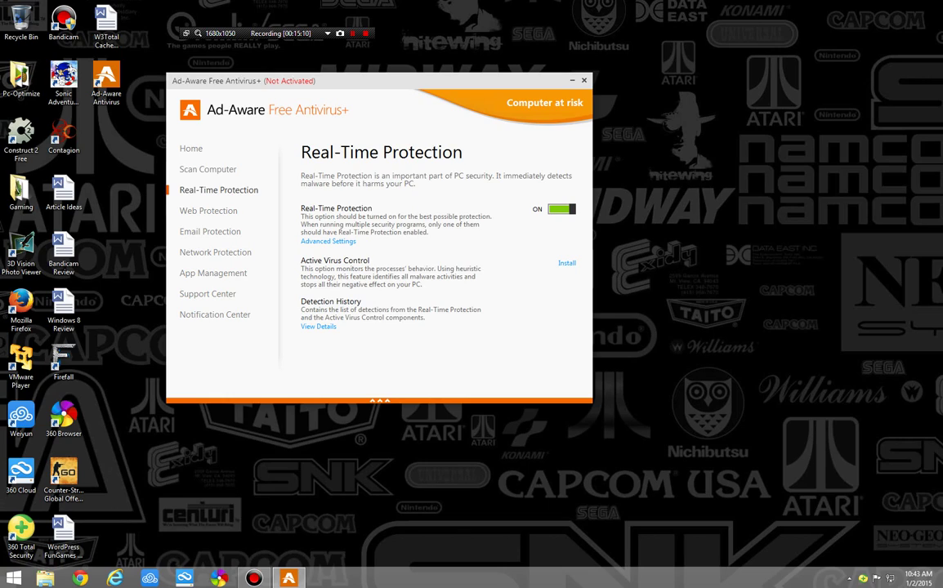
left_click(208, 169)
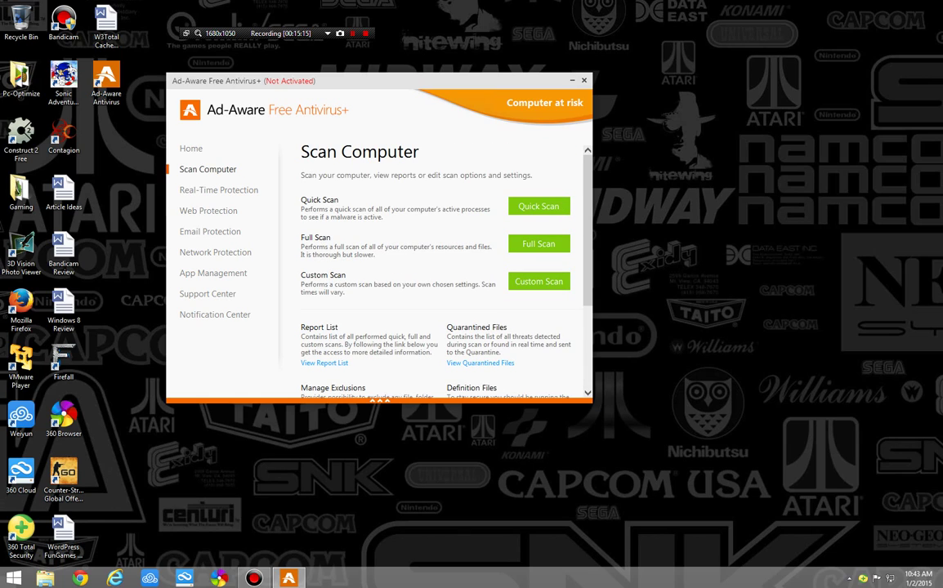
scroll(441, 269, "down", 5)
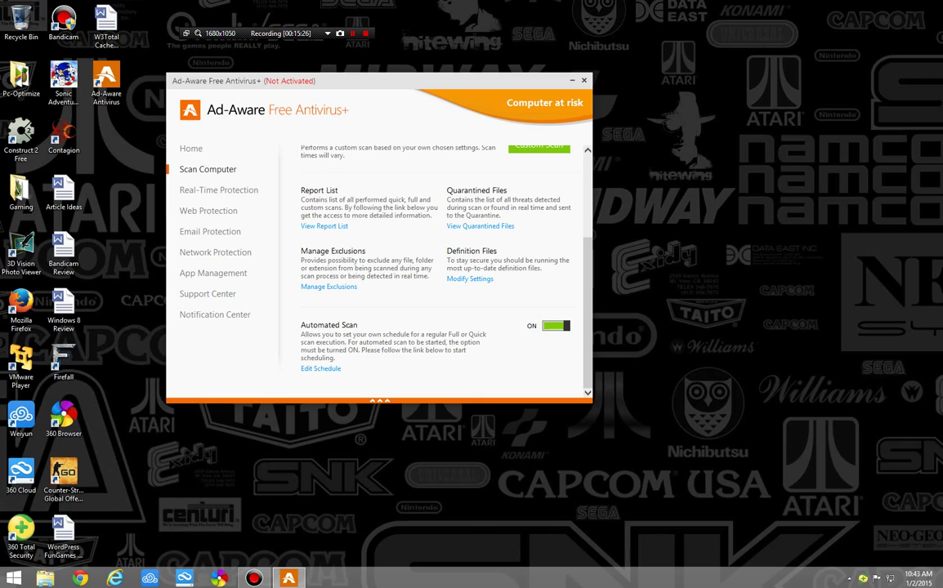
scroll(433, 269, "up", 4)
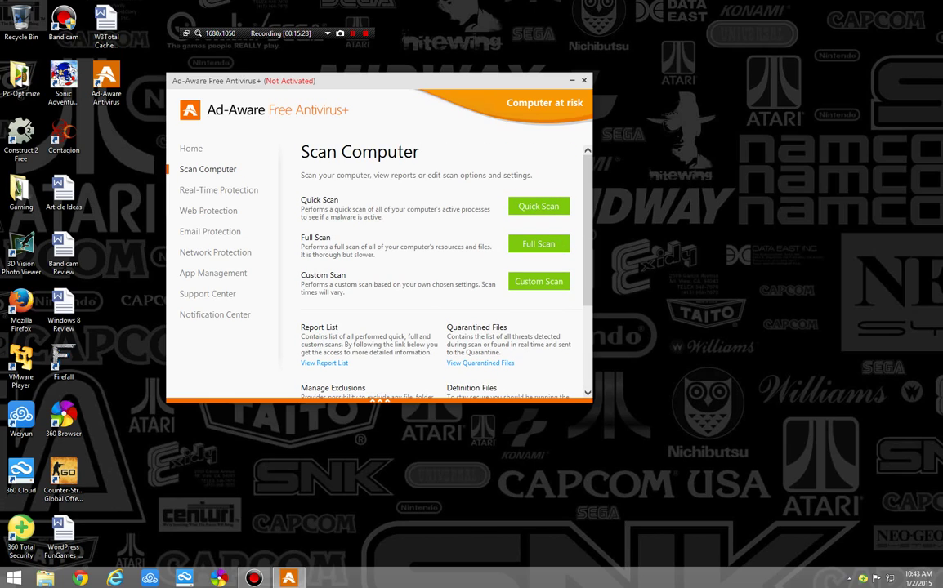
Look over the Real-Time, Web, Network and Email Protection pages once more for their available features
left_click(218, 190)
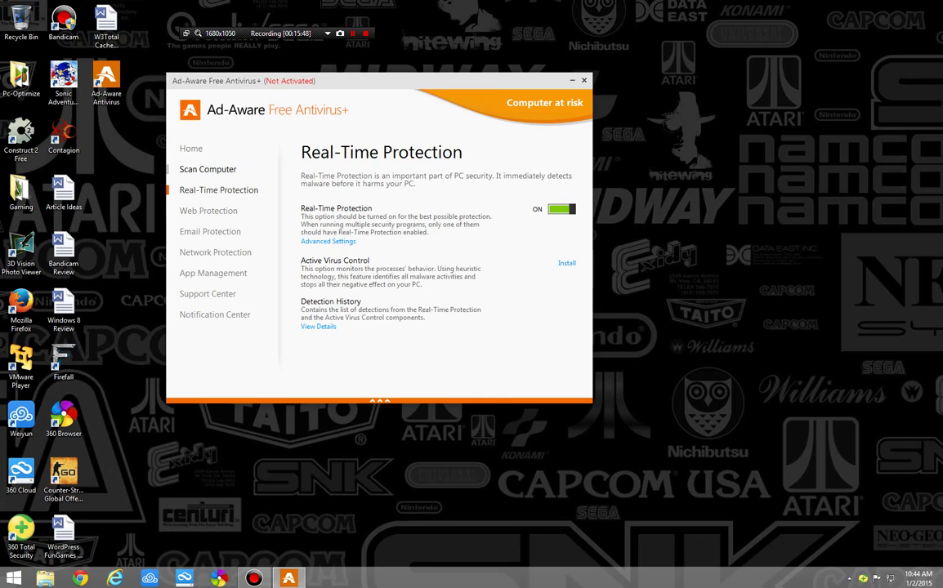
left_click(208, 211)
left_click(218, 189)
left_click(216, 252)
left_click(210, 231)
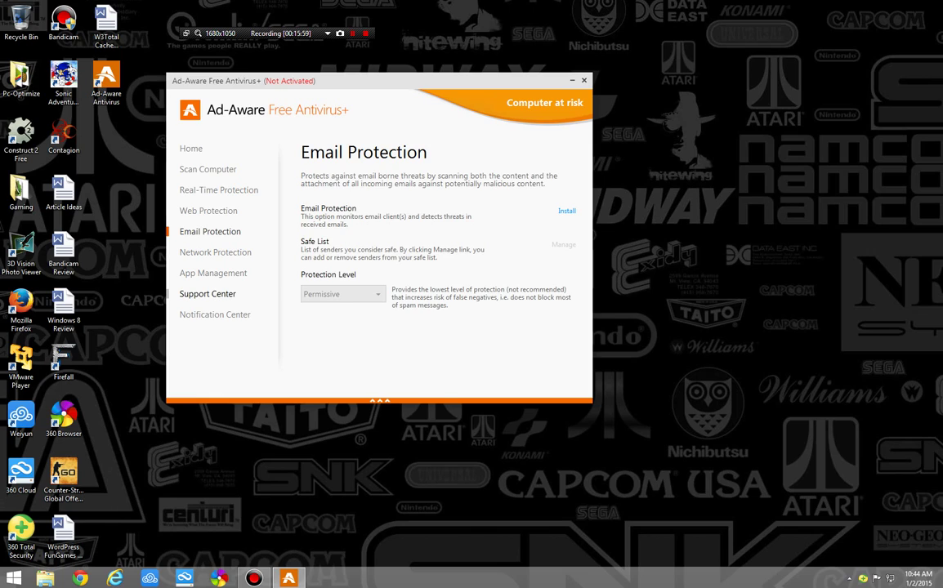
Revisit the Support Center and Notification Center, and examine the App Management settings from security pin to ThreatWork Alliance
left_click(207, 294)
left_click(215, 315)
left_click(213, 273)
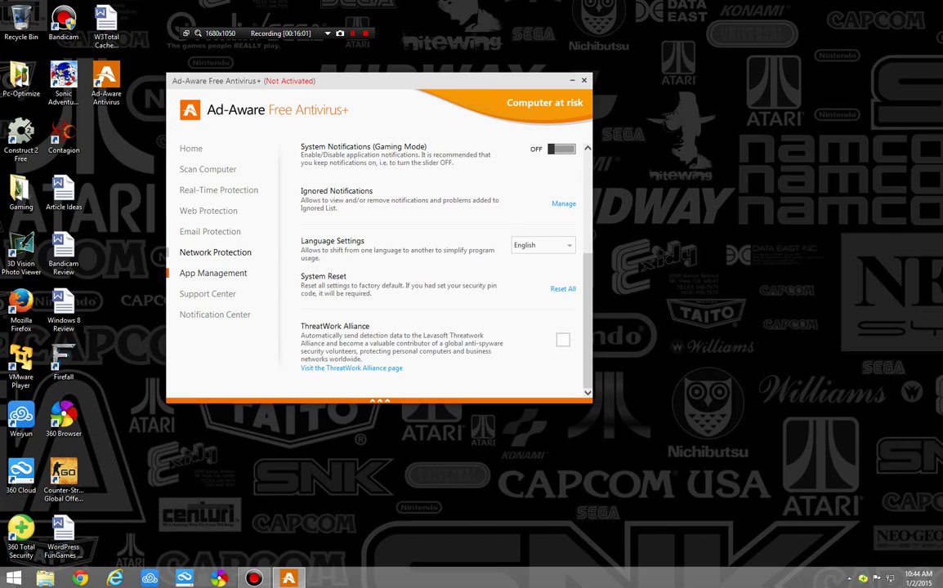
scroll(442, 261, "up", 5)
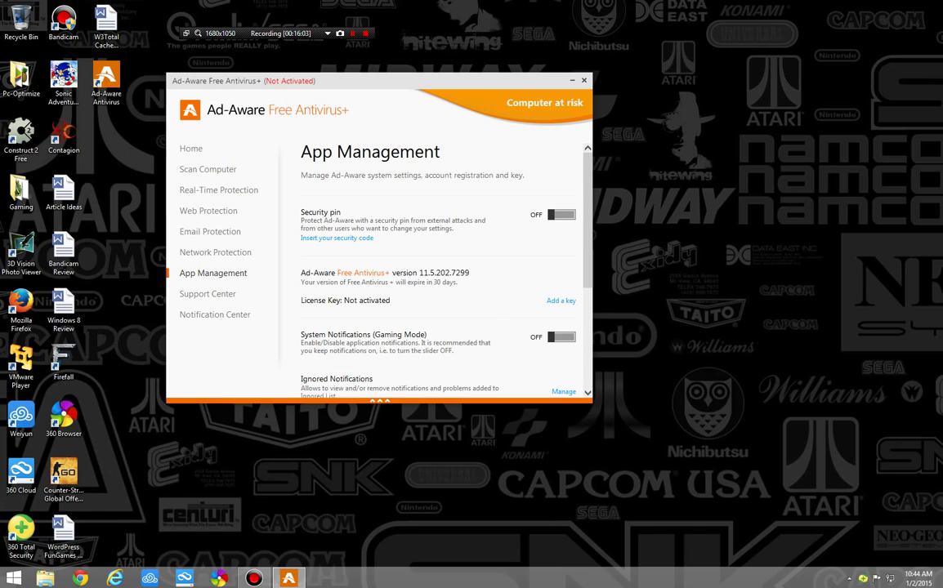
scroll(442, 261, "down", 5)
scroll(441, 262, "up", 5)
scroll(441, 270, "down", 1)
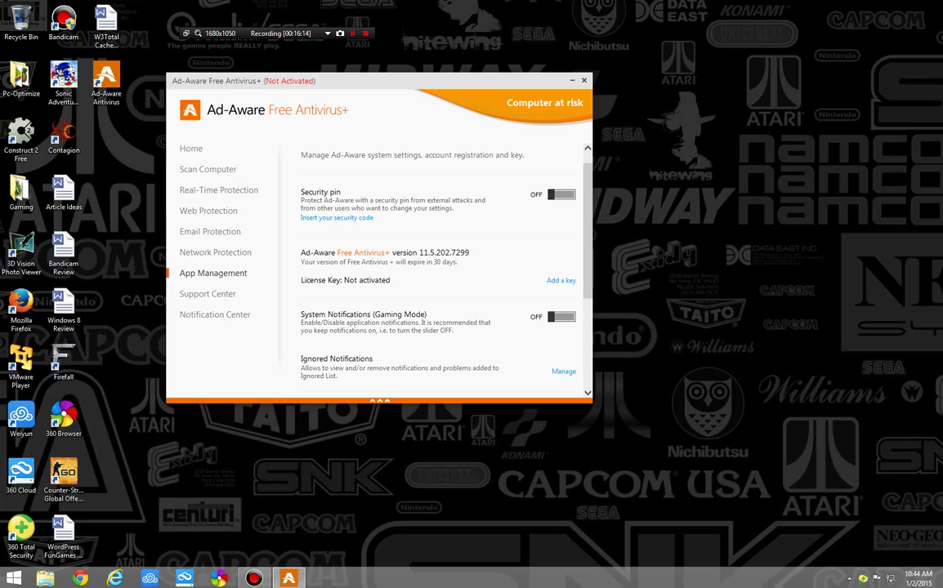
Review the Scan Computer page's scan types, report list, quarantine, exclusions, definition files and automated scan settings
left_click(207, 170)
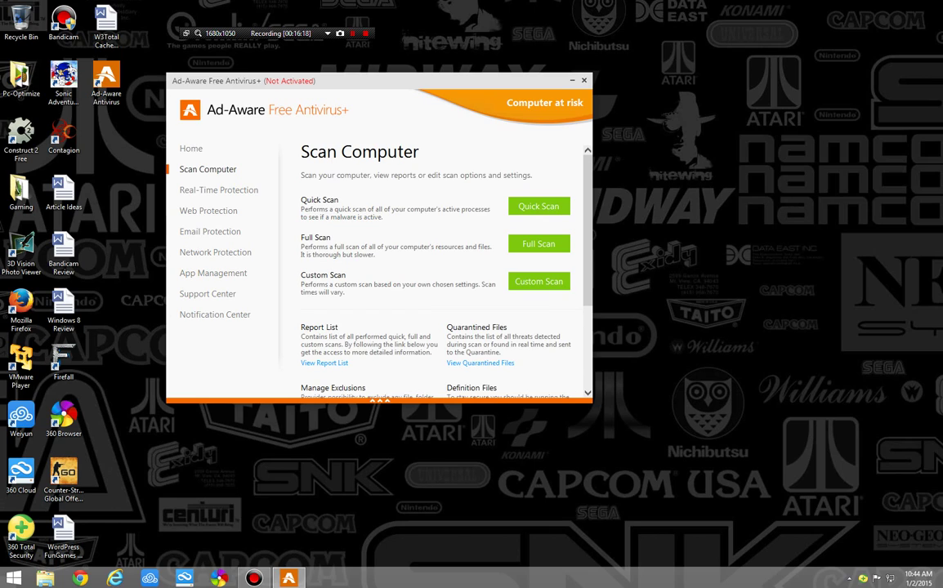
scroll(441, 270, "down", 4)
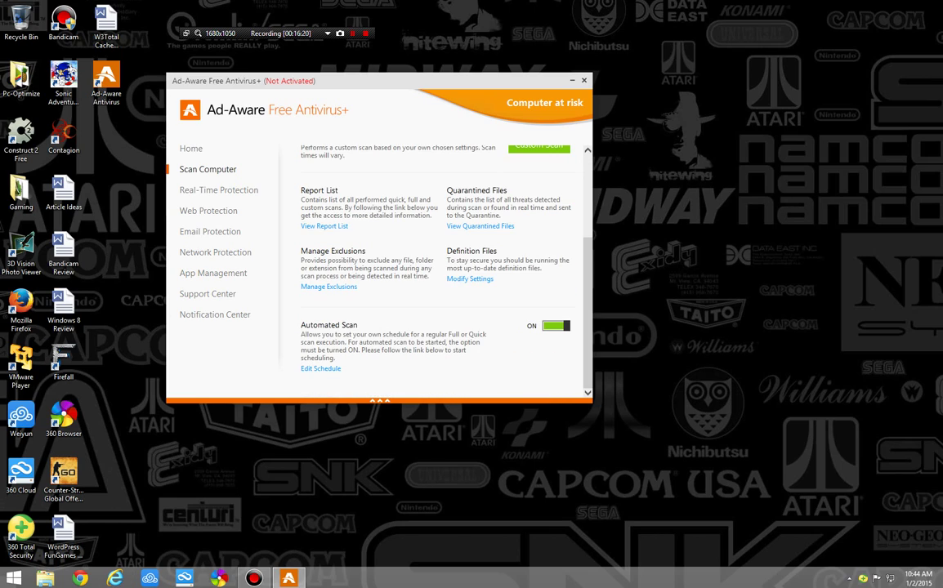